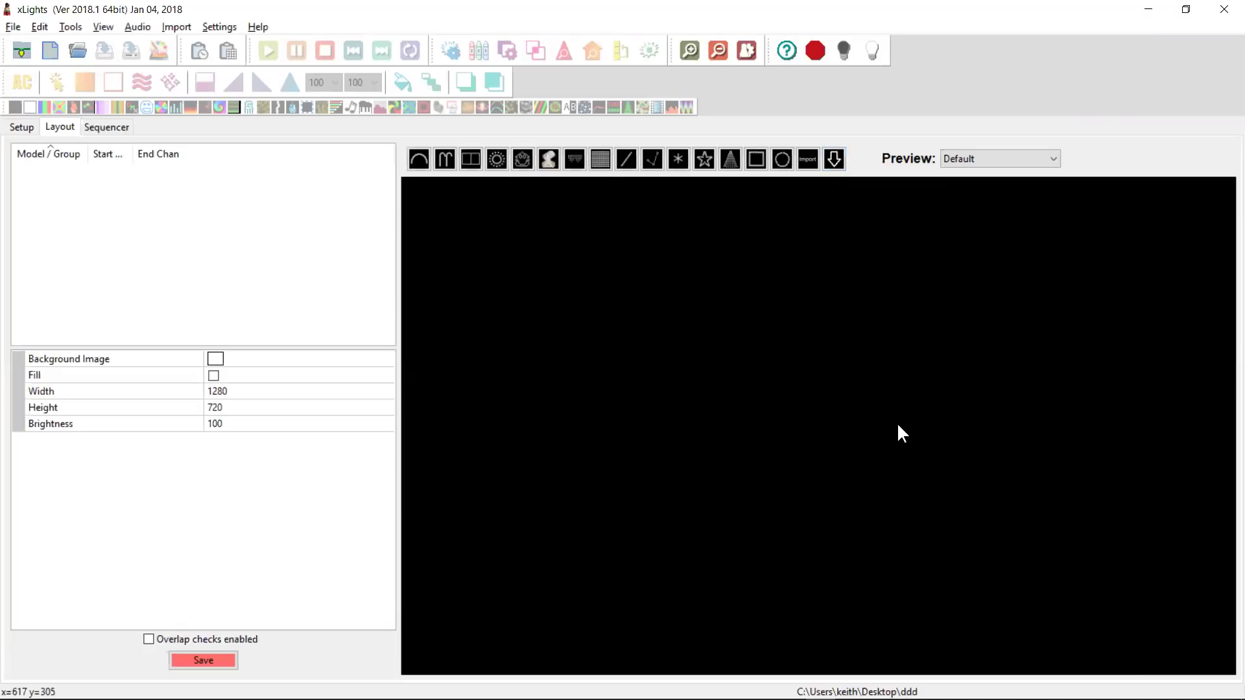
Start a vendor download model in the preview and show ChromaCane 48 under Christmas > Candy Canes
{"action": "left_click", "coordinate": [834, 161]}
{"action": "left_click", "coordinate": [548, 379]}
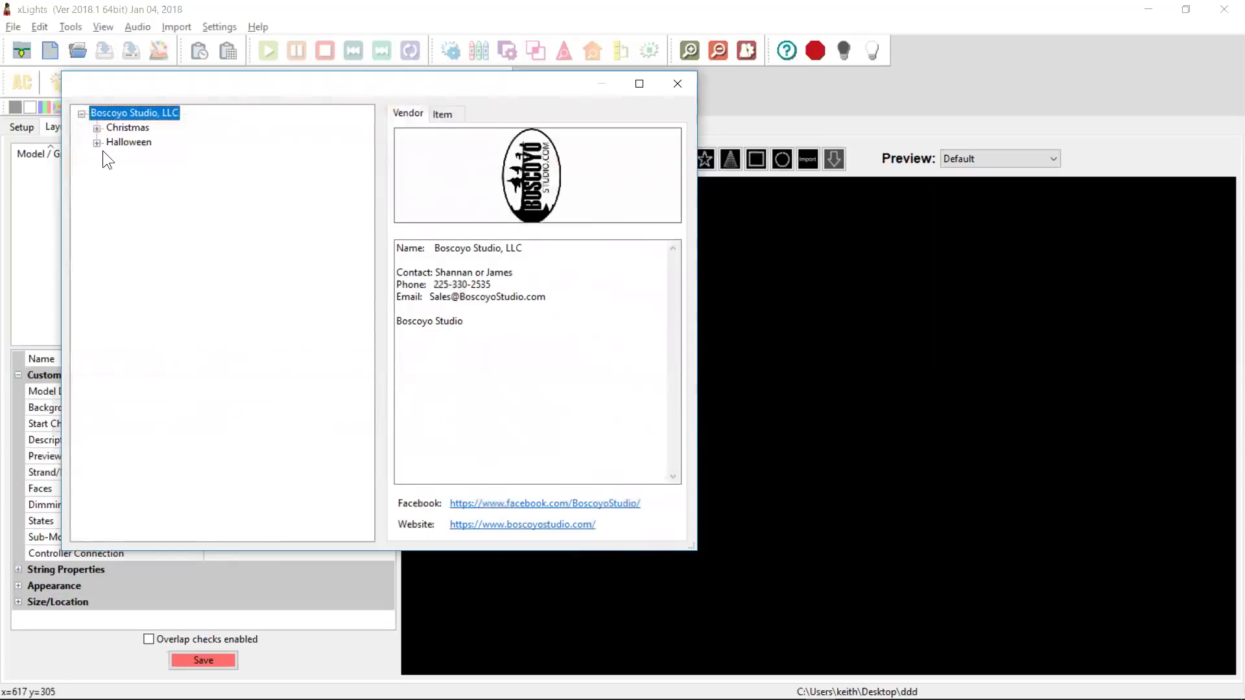
{"action": "key", "text": "Down"}
{"action": "key", "text": "Right"}
{"action": "key", "text": "Down"}
{"action": "key", "text": "Down"}
{"action": "key", "text": "Down"}
{"action": "key", "text": "Down"}
{"action": "key", "text": "Down"}
{"action": "key", "text": "Down"}
{"action": "key", "text": "Down"}
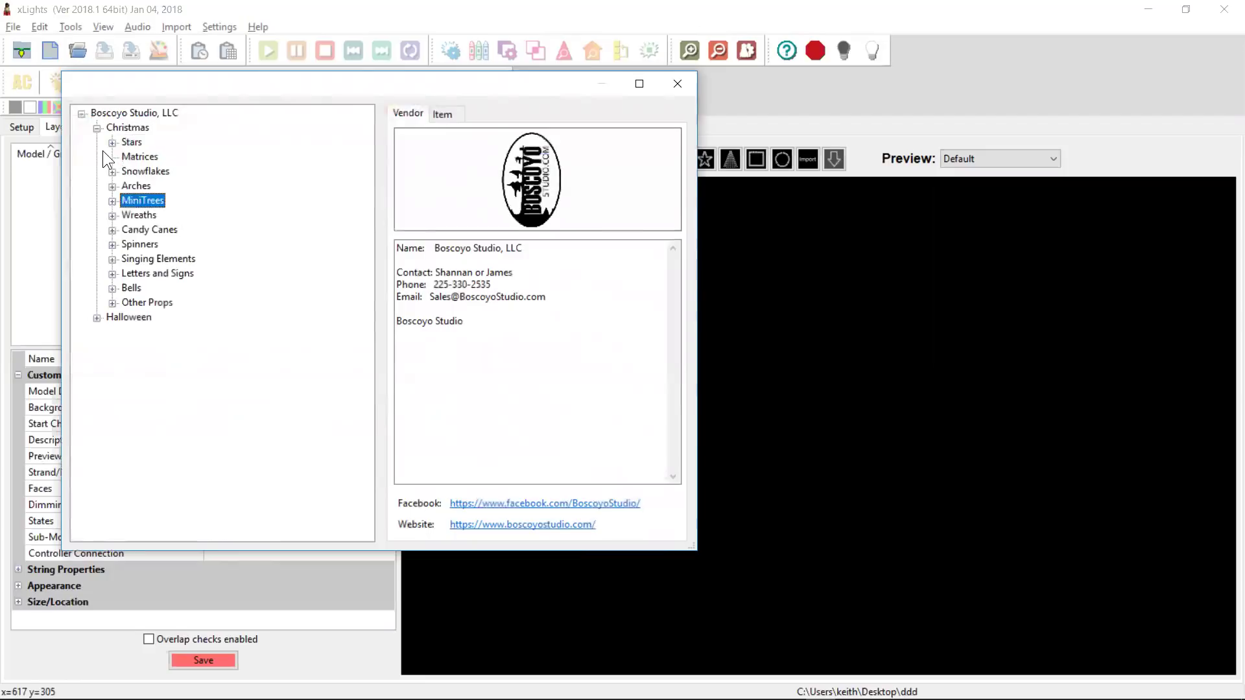
{"action": "key", "text": "Right"}
{"action": "key", "text": "Down"}
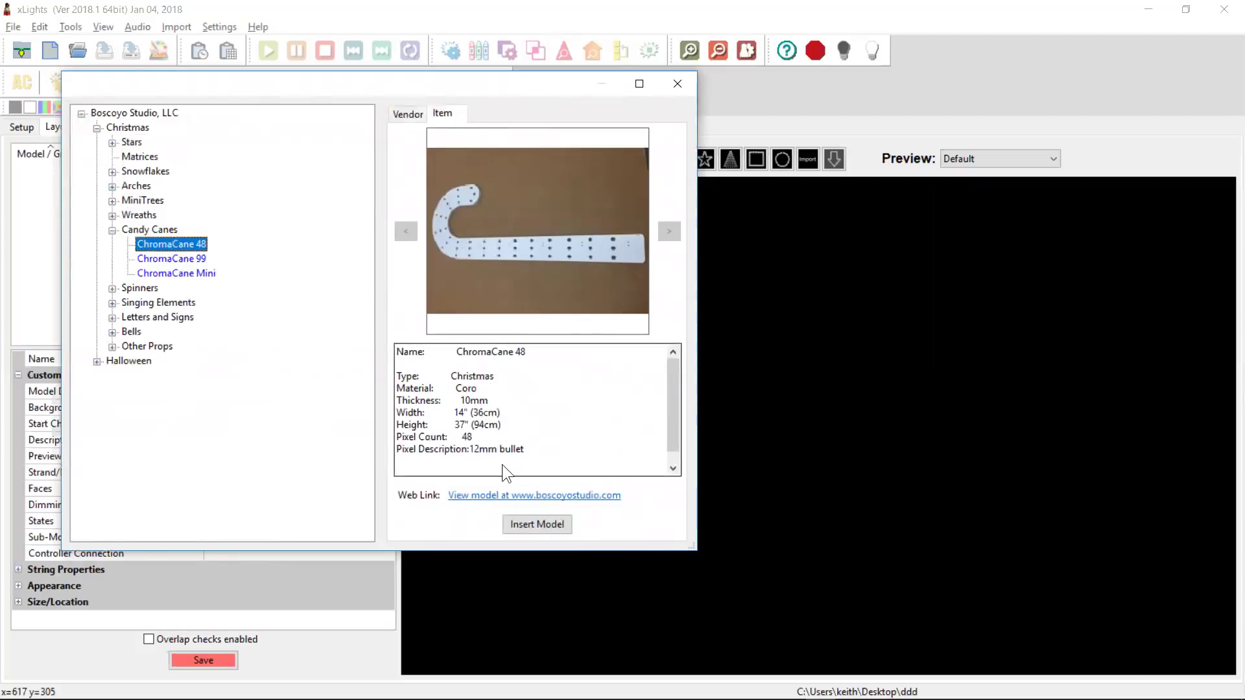
Insert the ChromaCane 48, enlarge it by its corner, and mark a spot for the next model
{"action": "left_click", "coordinate": [549, 522]}
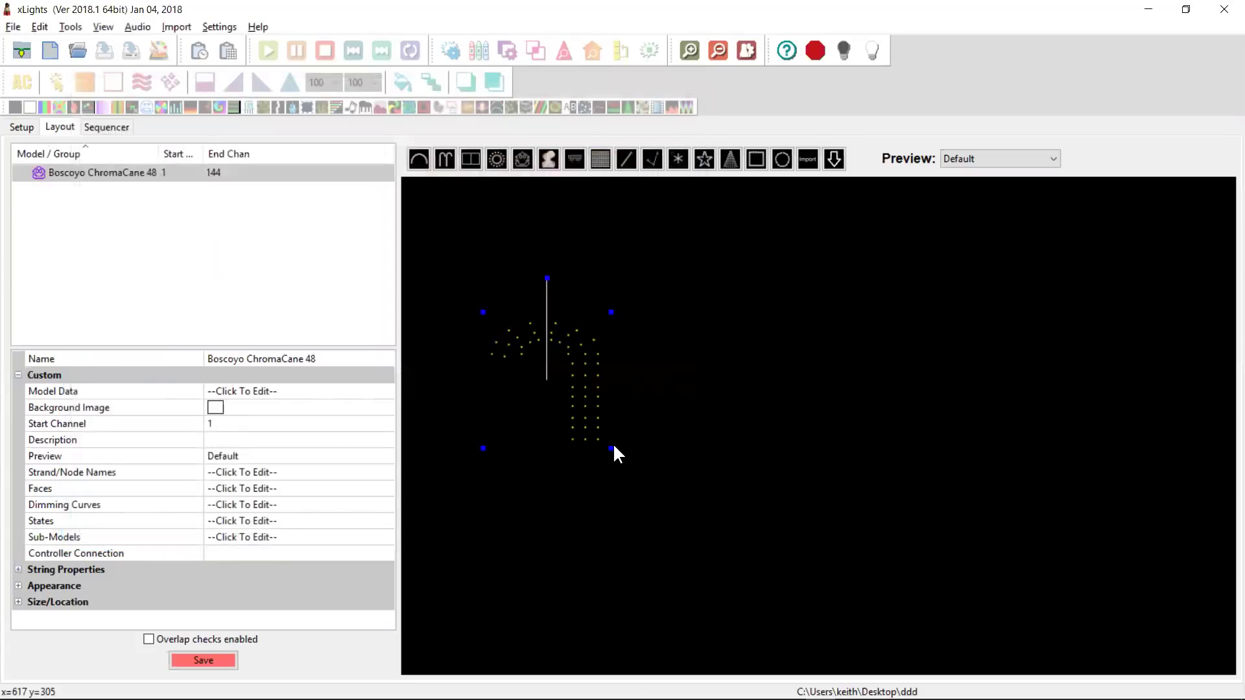
{"action": "left_click_drag", "start_coordinate": [611, 448], "coordinate": [591, 501]}
{"action": "left_click", "coordinate": [796, 282]}
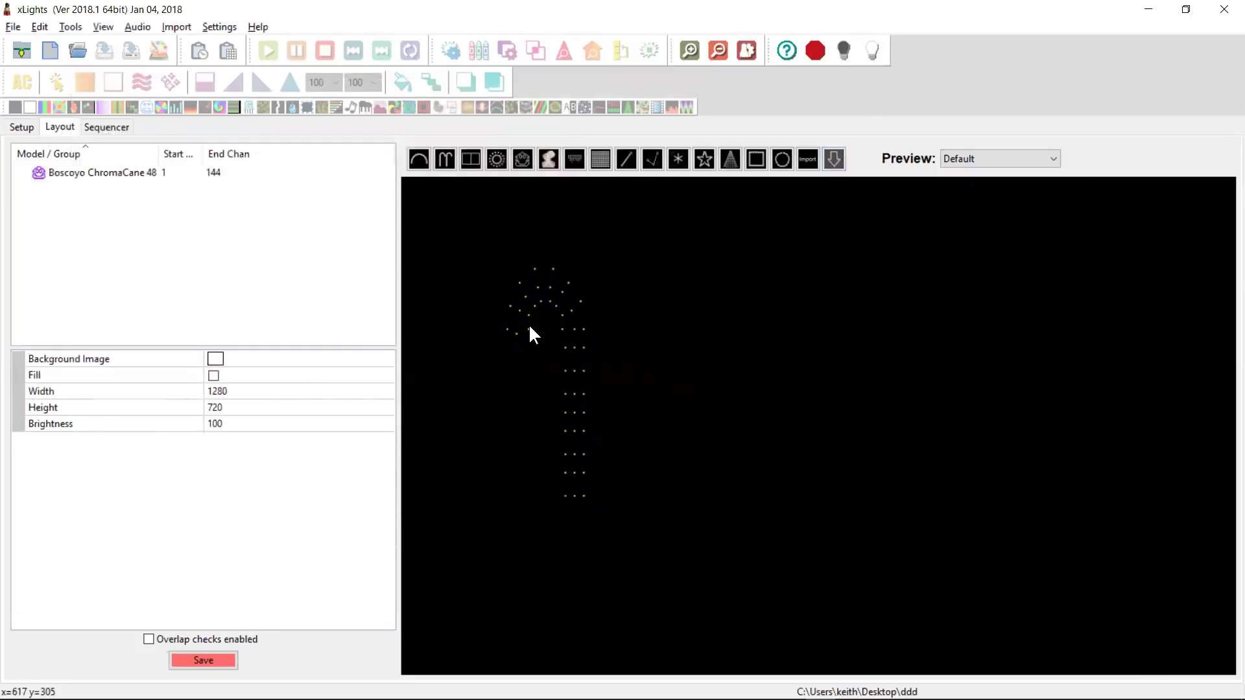
{"action": "left_click_drag", "start_coordinate": [791, 271], "coordinate": [841, 324]}
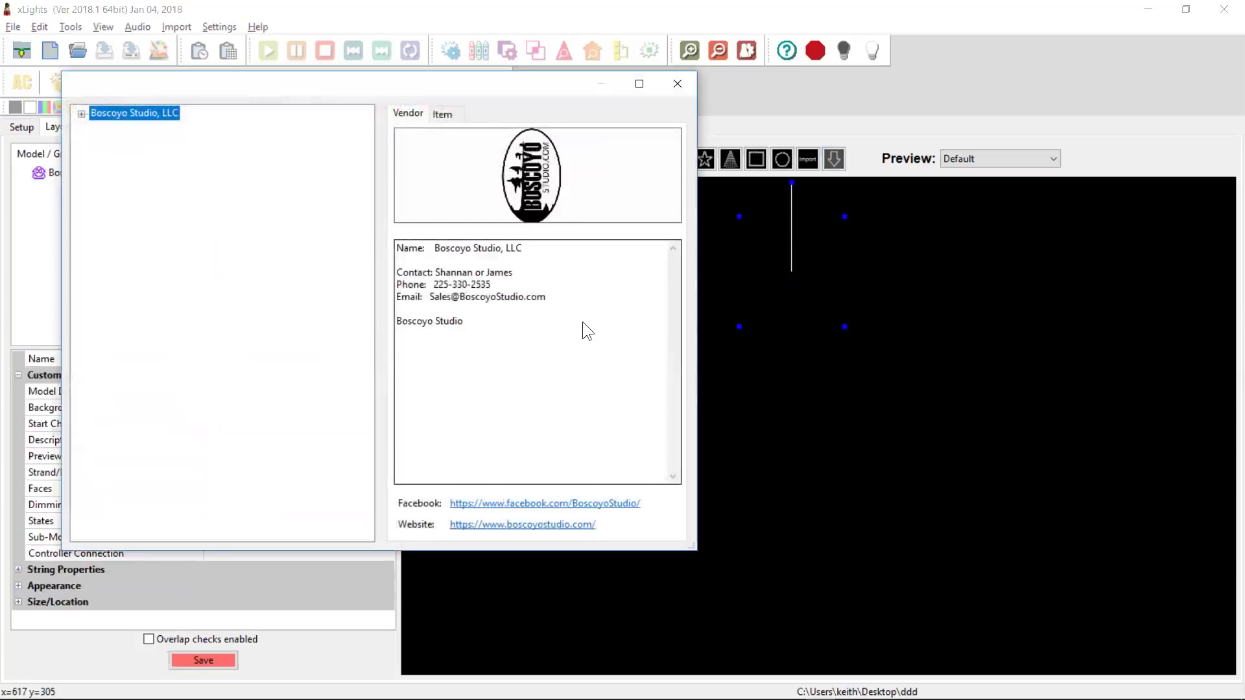
Compare Bethlehem Star 42" with ChromaStar 46" 3 ring under Christmas > Stars, then insert the Bethlehem Star
{"action": "left_click", "coordinate": [81, 114]}
{"action": "left_click", "coordinate": [97, 129]}
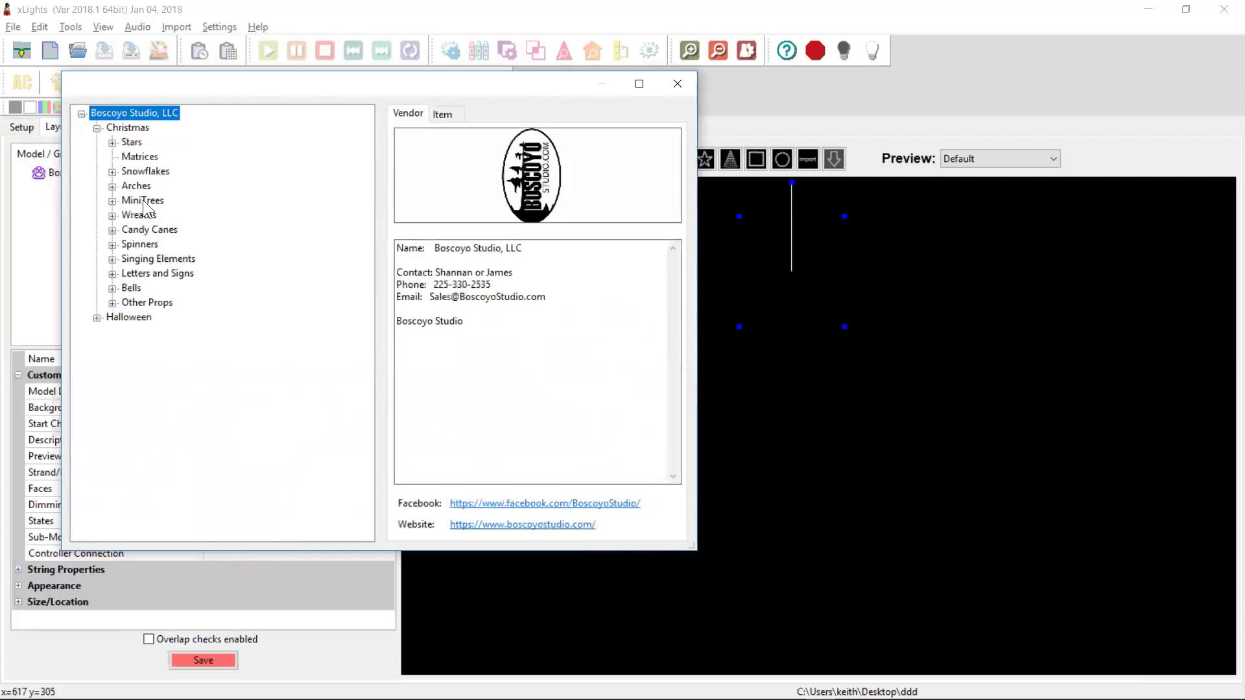
{"action": "left_click", "coordinate": [112, 142]}
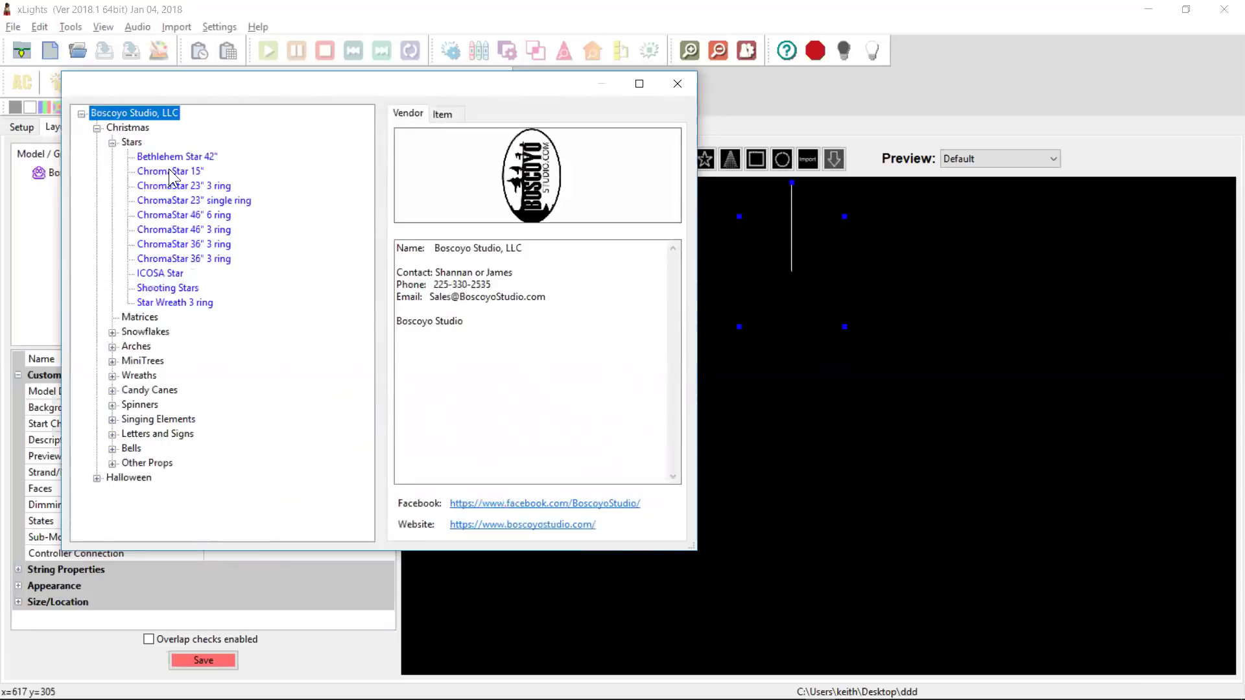
{"action": "left_click", "coordinate": [184, 158]}
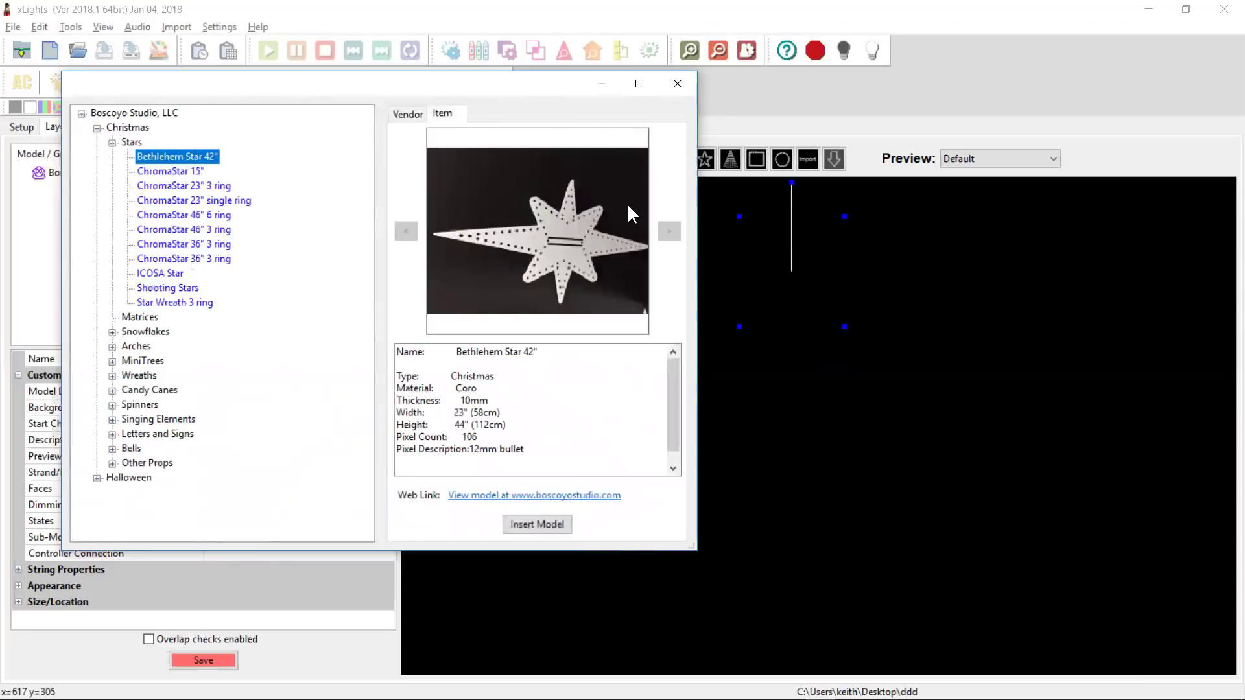
{"action": "left_click", "coordinate": [198, 231]}
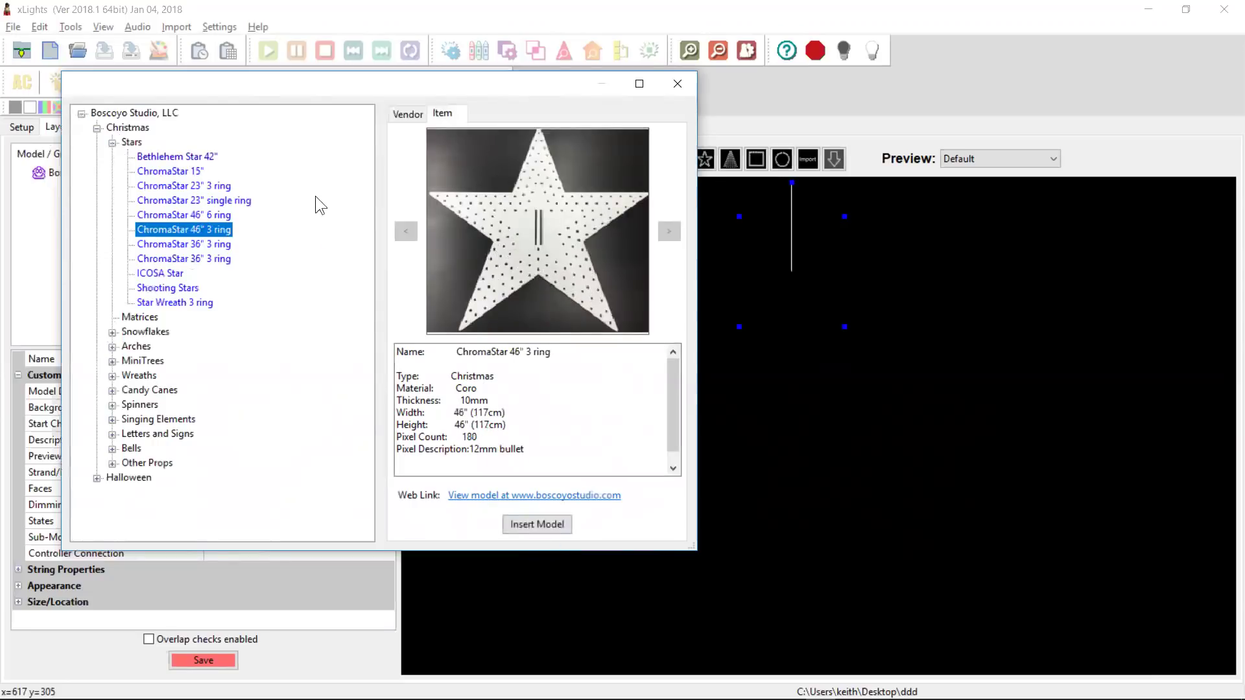
{"action": "left_click", "coordinate": [185, 157]}
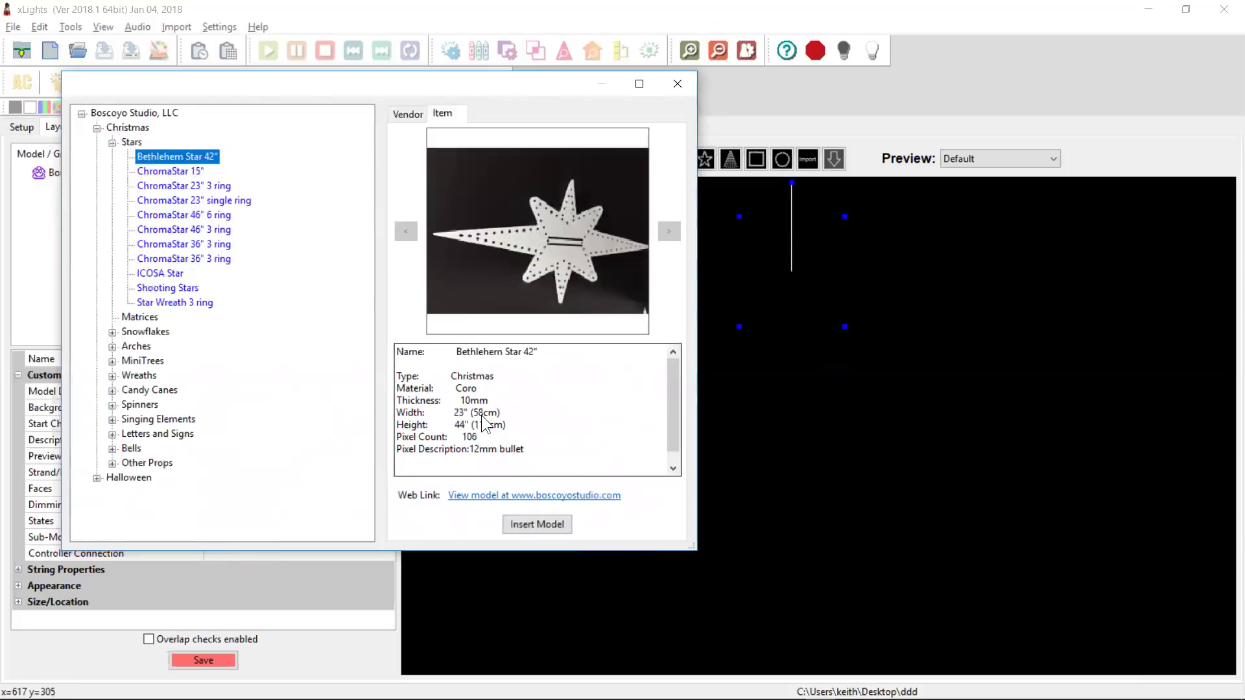
{"action": "left_click", "coordinate": [536, 525]}
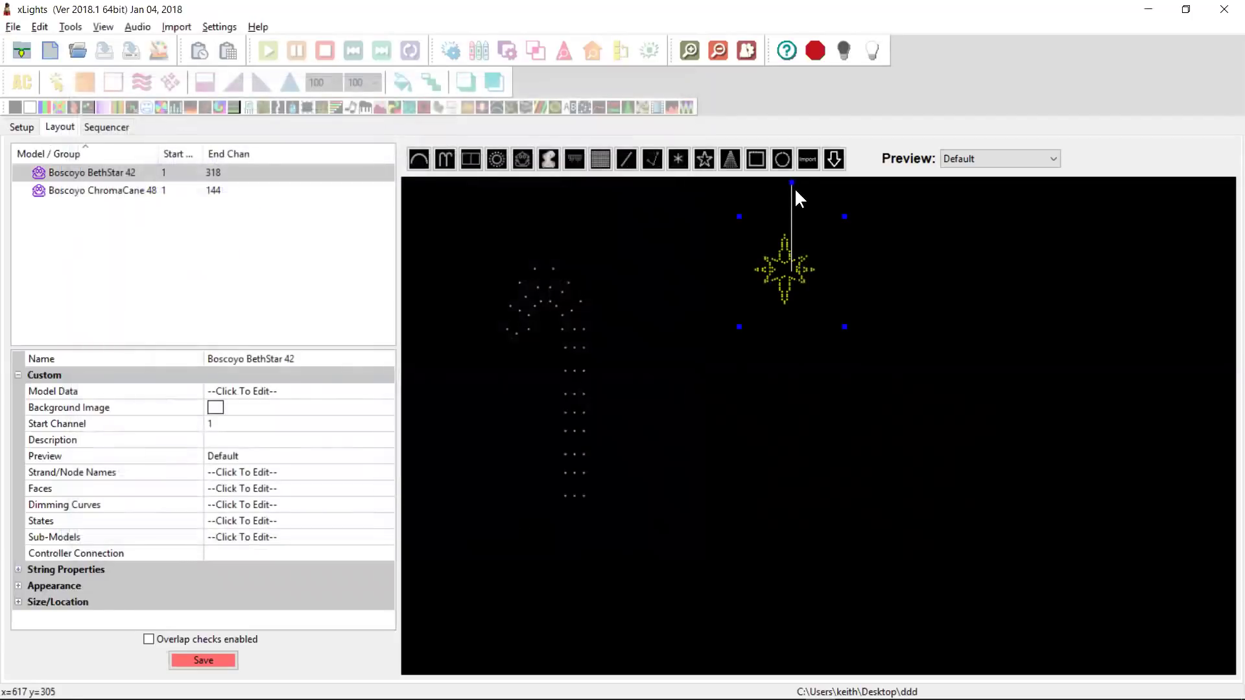
{"action": "left_click", "coordinate": [833, 160]}
Mark a spot on the right and select Black Widow Spider under Boscoyo Studio > Halloween > Spiders
{"action": "left_click_drag", "start_coordinate": [937, 401], "coordinate": [1004, 317]}
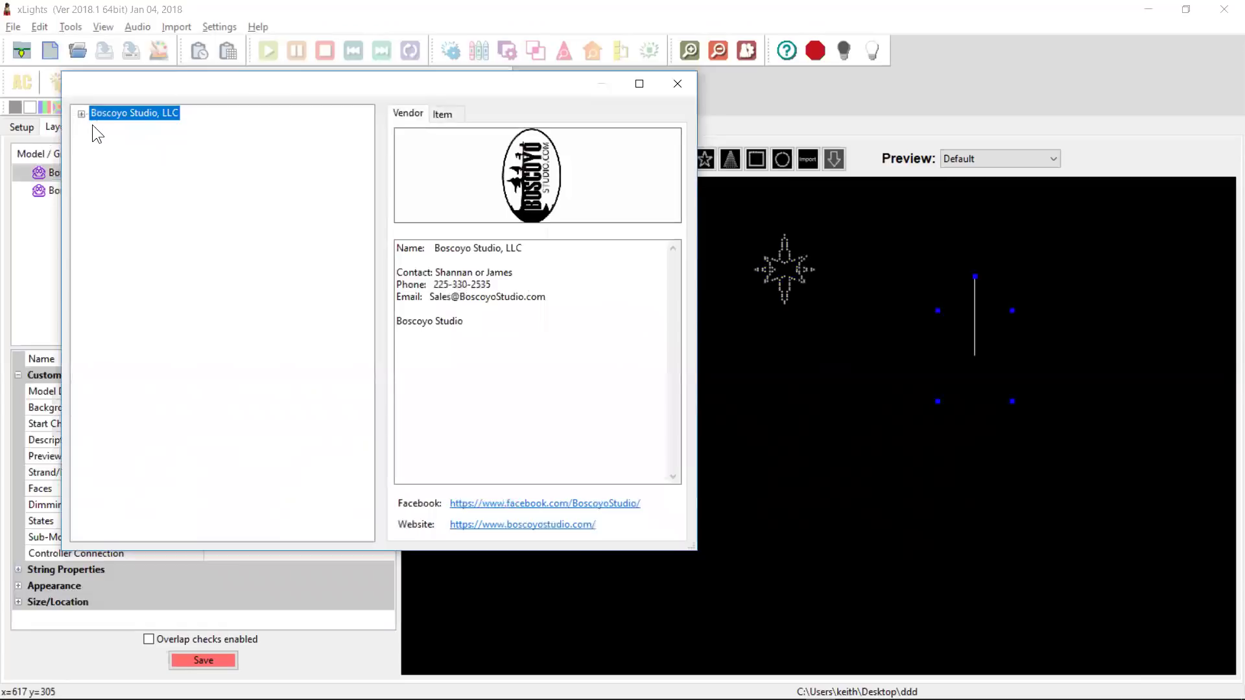
{"action": "left_click", "coordinate": [82, 115]}
{"action": "left_click", "coordinate": [97, 142]}
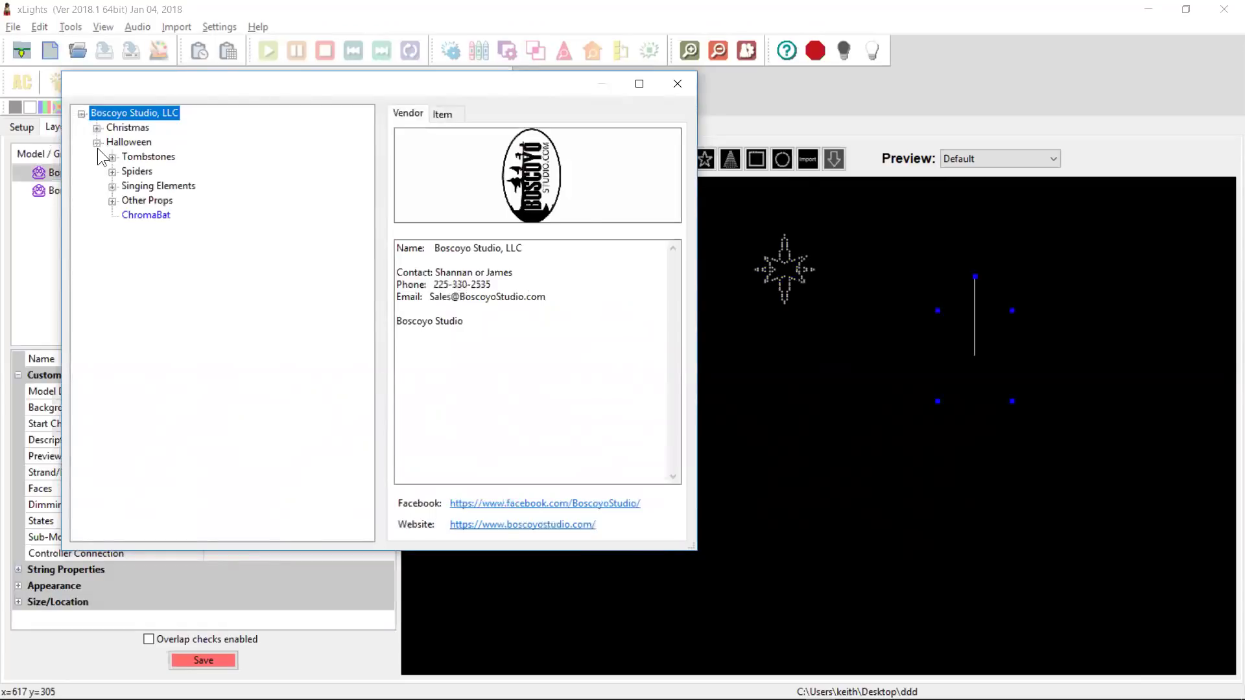
{"action": "left_click", "coordinate": [112, 171]}
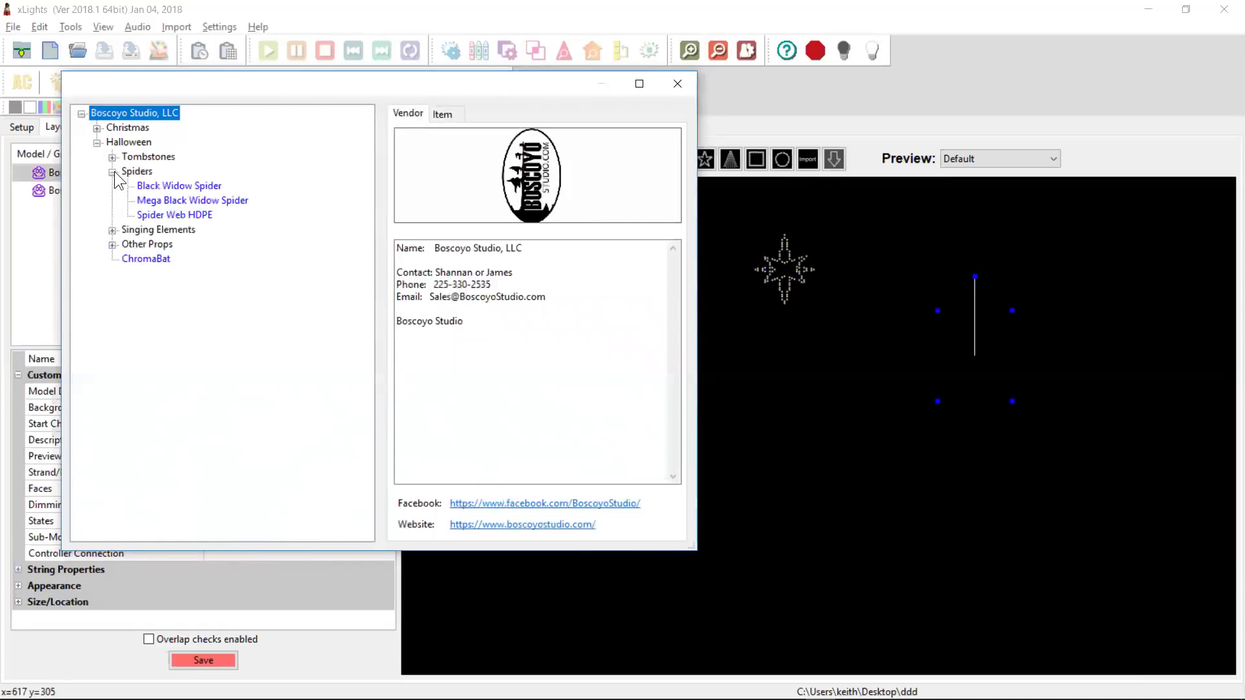
{"action": "left_click", "coordinate": [179, 187]}
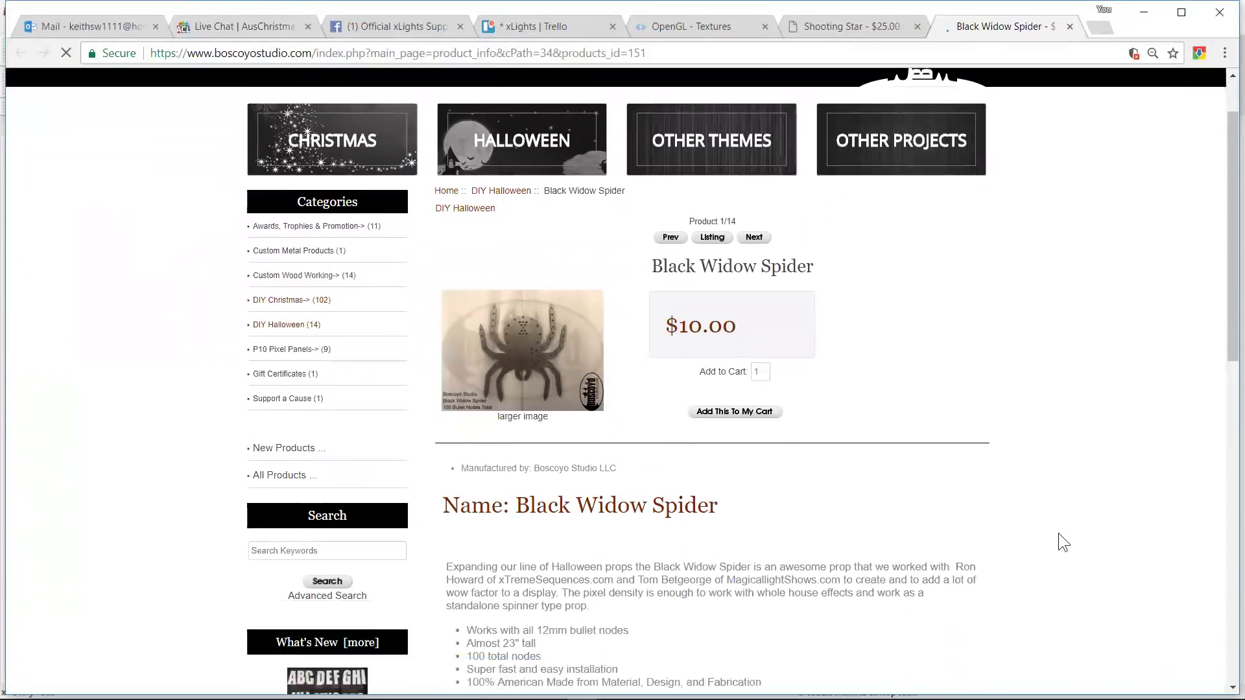
Scroll the Black Widow Spider product page, then minimize the browser to return to xLights
{"action": "scroll", "coordinate": [1058, 533], "scroll_direction": "up", "scroll_amount": 10}
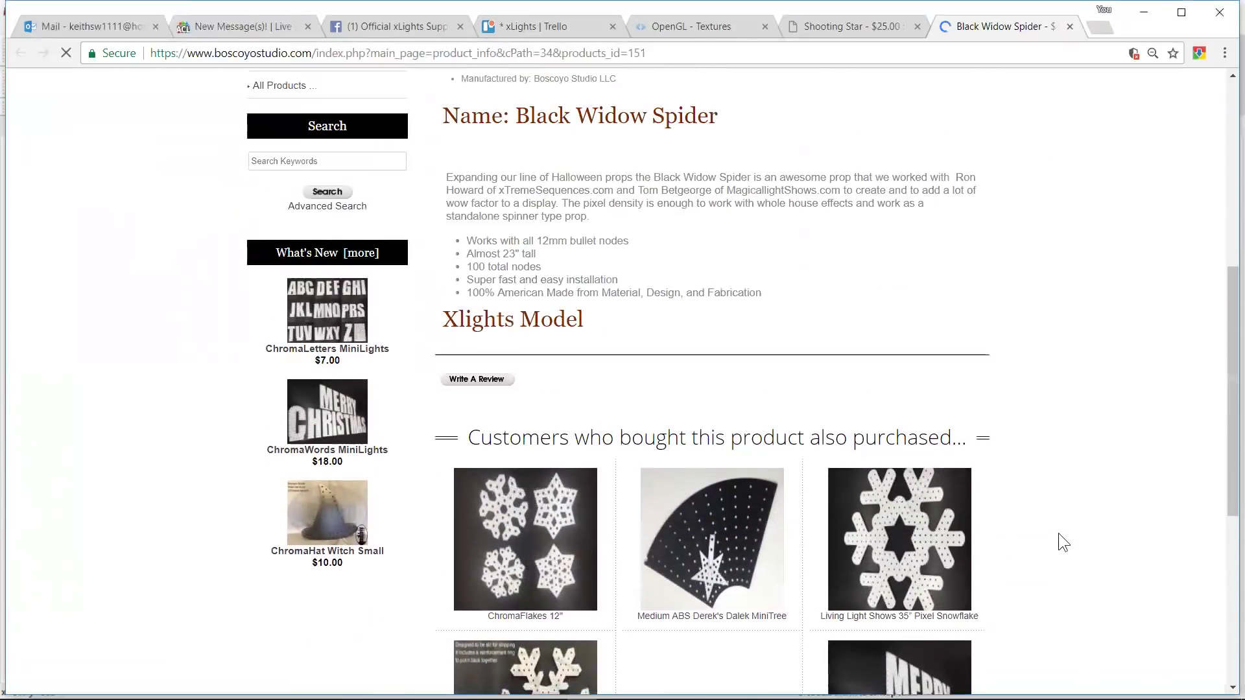
{"action": "left_click", "coordinate": [1141, 13]}
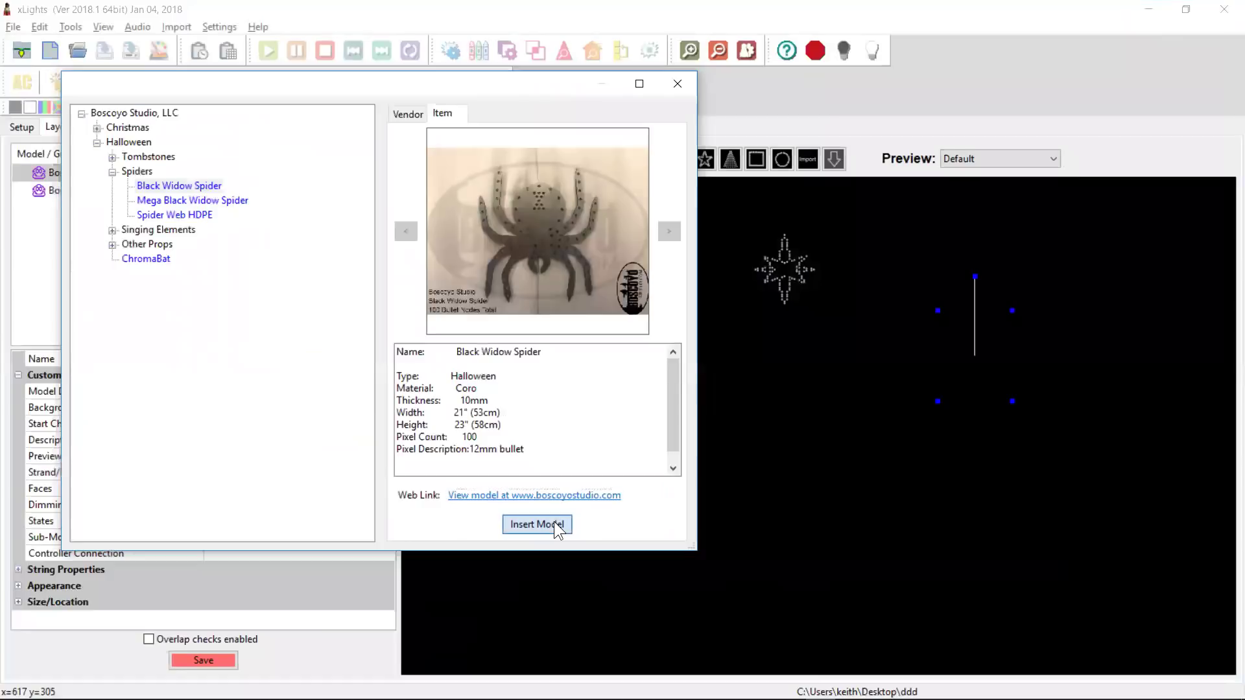
Insert the Black Widow Spider, shrink the ChromaCane 48, and draw a new custom model area
{"action": "left_click", "coordinate": [510, 527]}
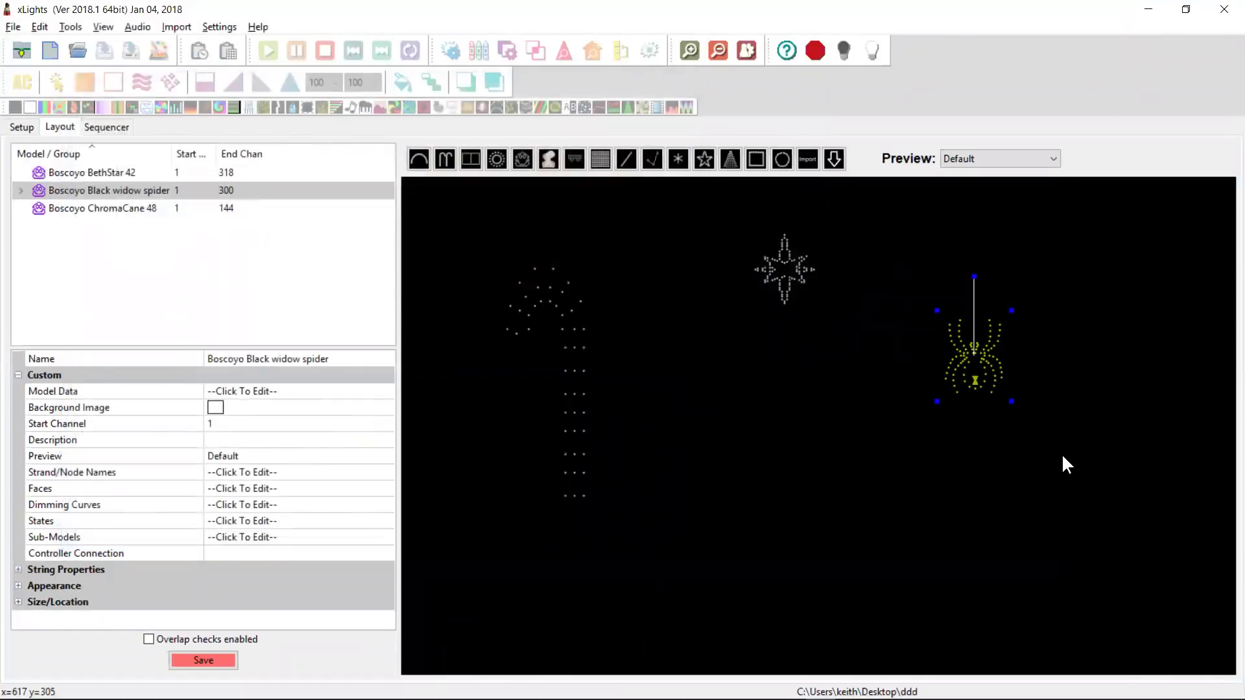
{"action": "left_click", "coordinate": [1026, 512]}
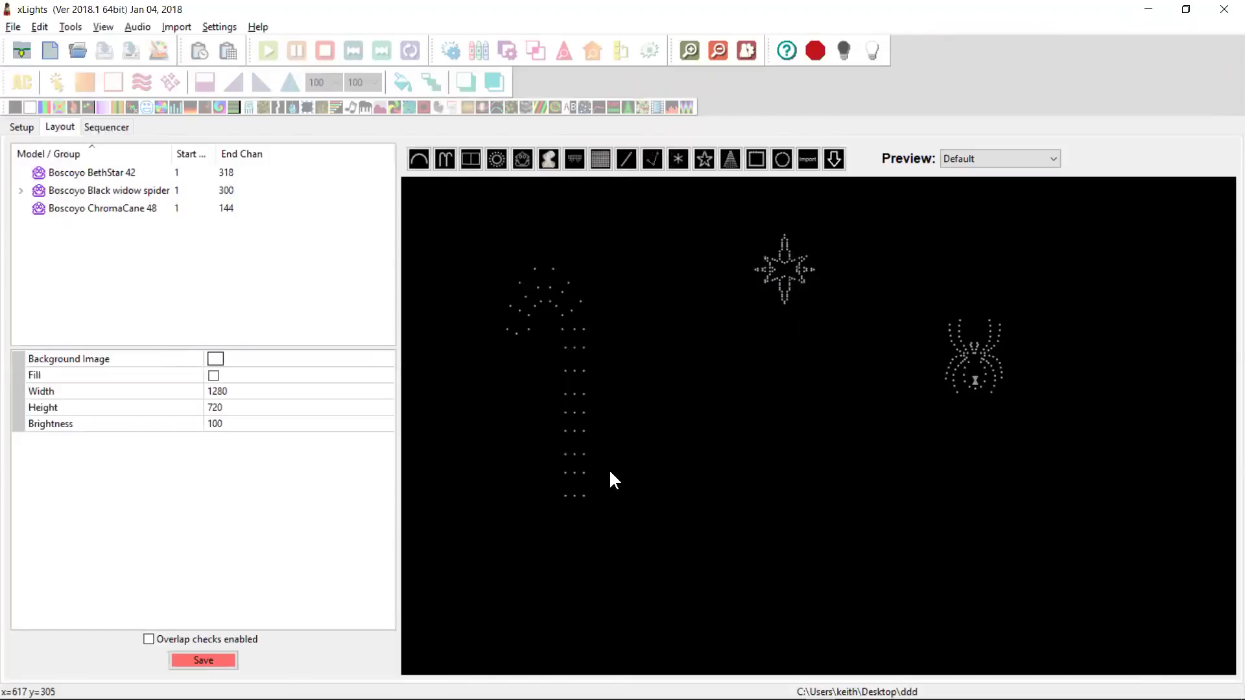
{"action": "left_click", "coordinate": [589, 477]}
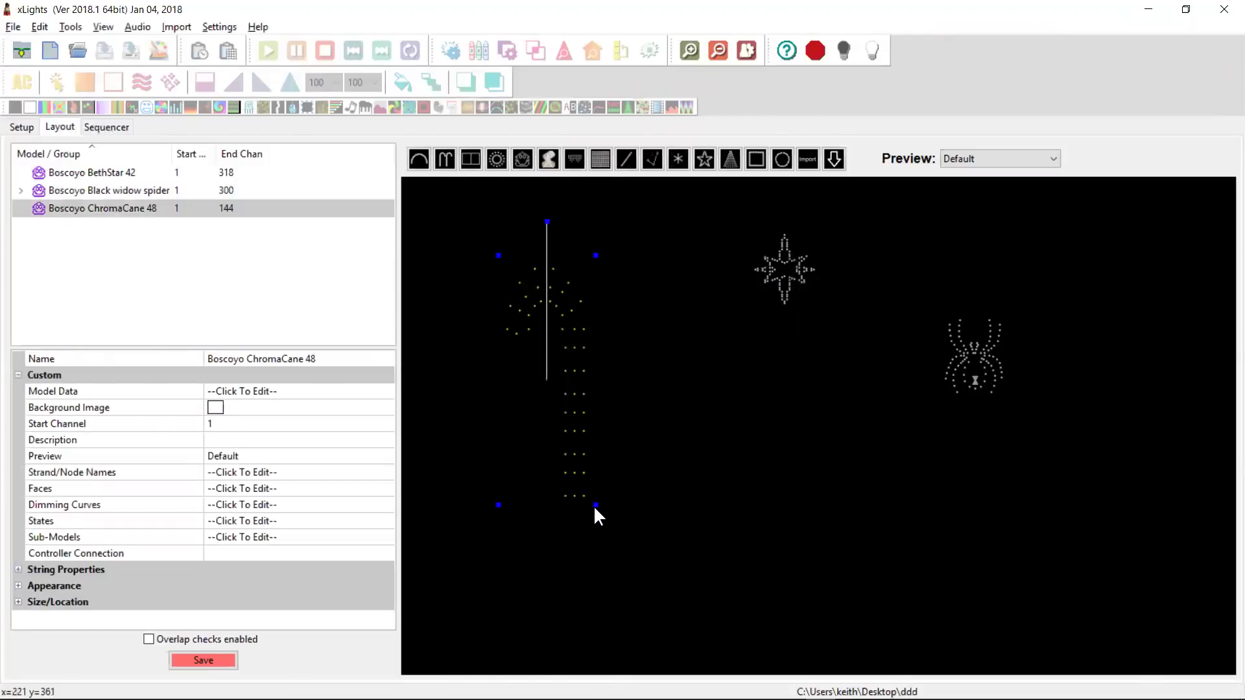
{"action": "left_click_drag", "start_coordinate": [595, 504], "coordinate": [576, 430]}
{"action": "left_click", "coordinate": [686, 384]}
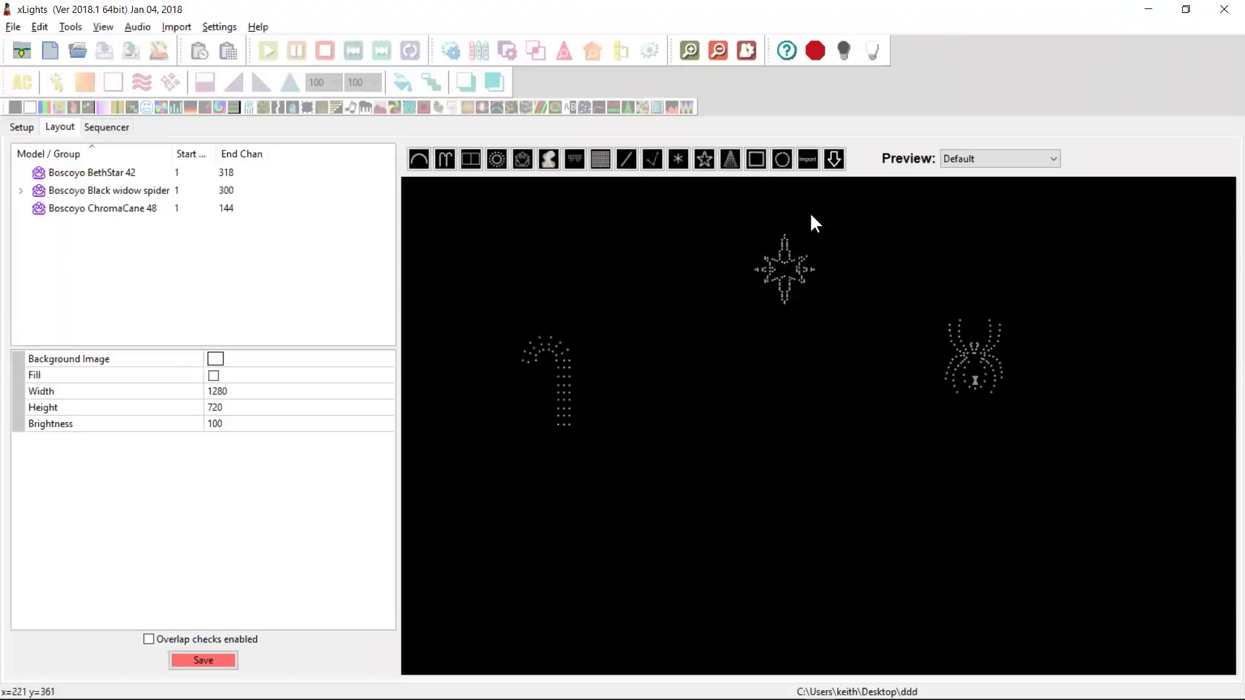
{"action": "left_click_drag", "start_coordinate": [761, 554], "coordinate": [819, 495]}
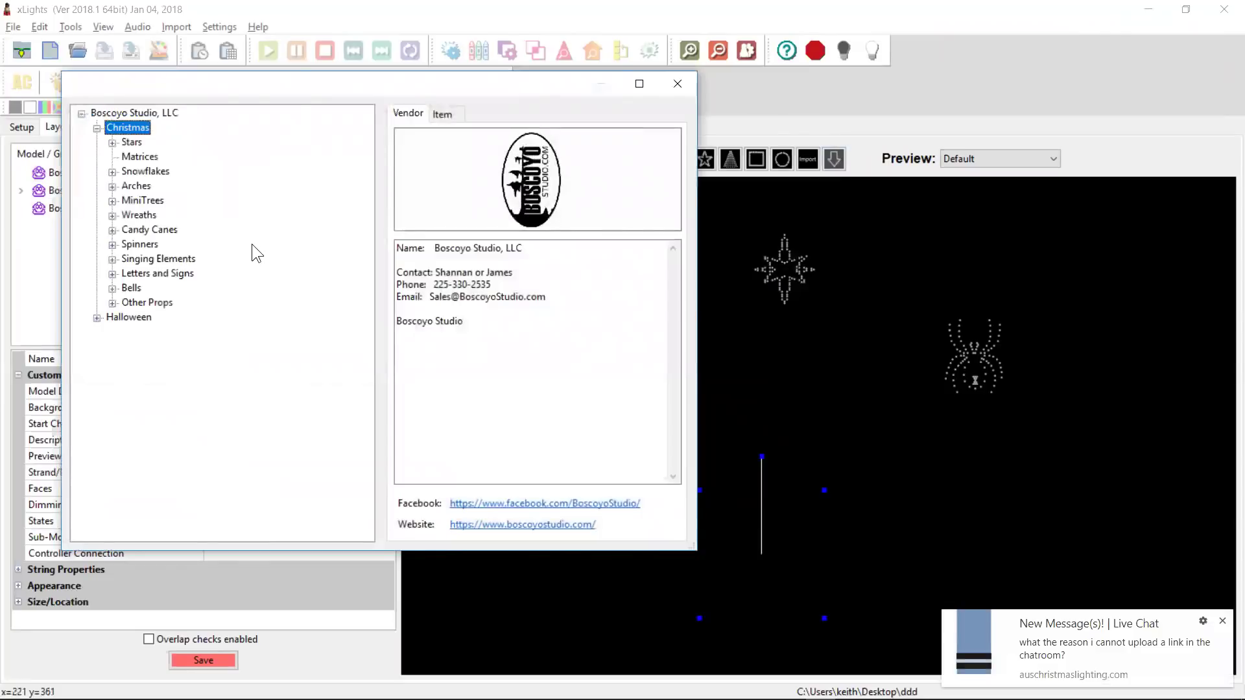
Step through Bethlehem Star 42" and the ChromaStar 15", 23" and 46" entries, ending on ChromaStar 15"
{"action": "key", "text": "Down"}
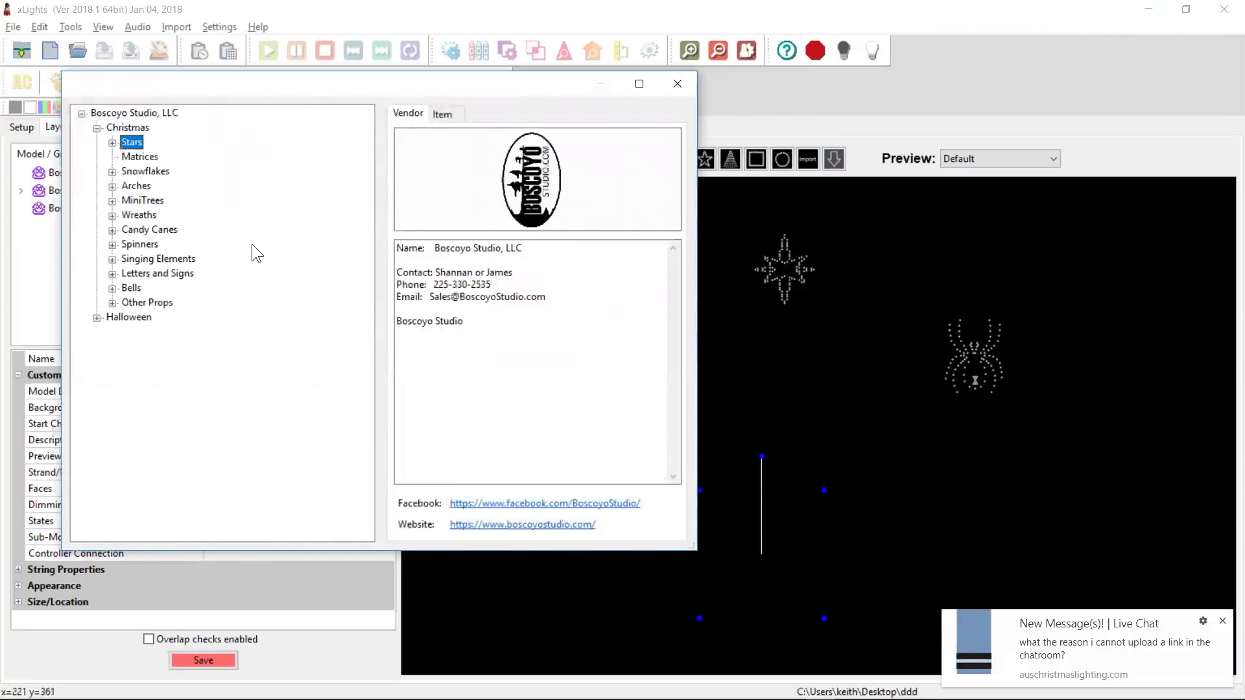
{"action": "key", "text": "Right"}
{"action": "key", "text": "Down"}
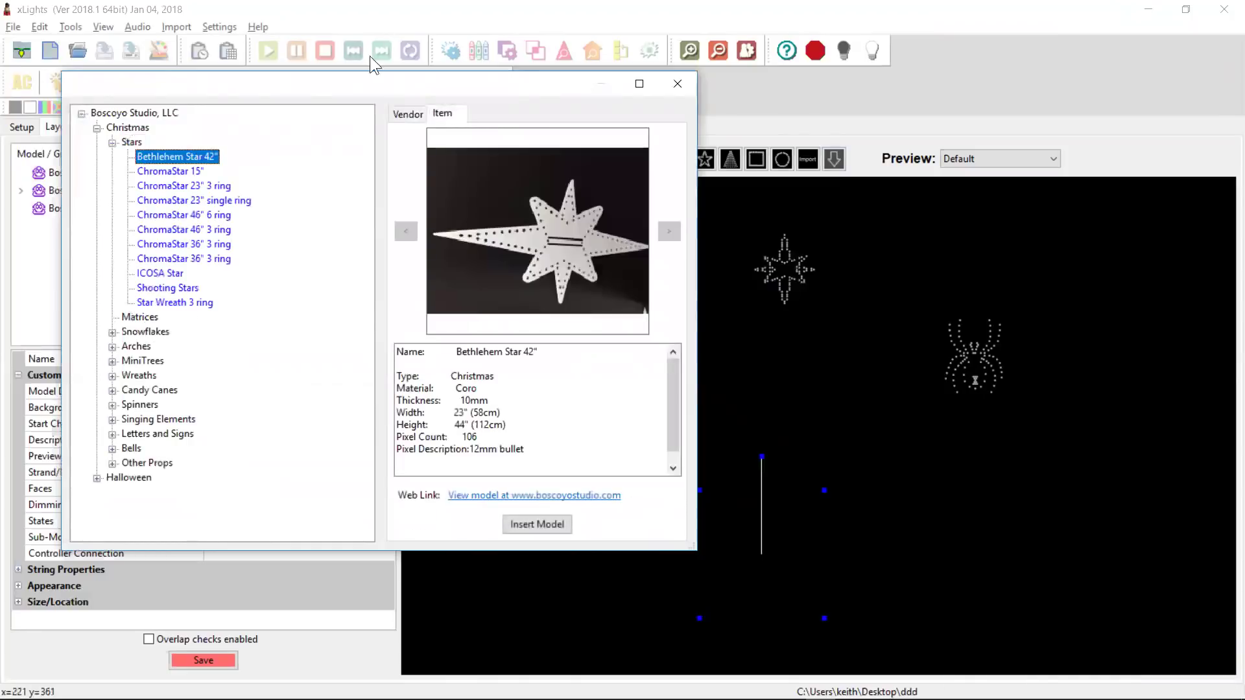
{"action": "key", "text": "Down"}
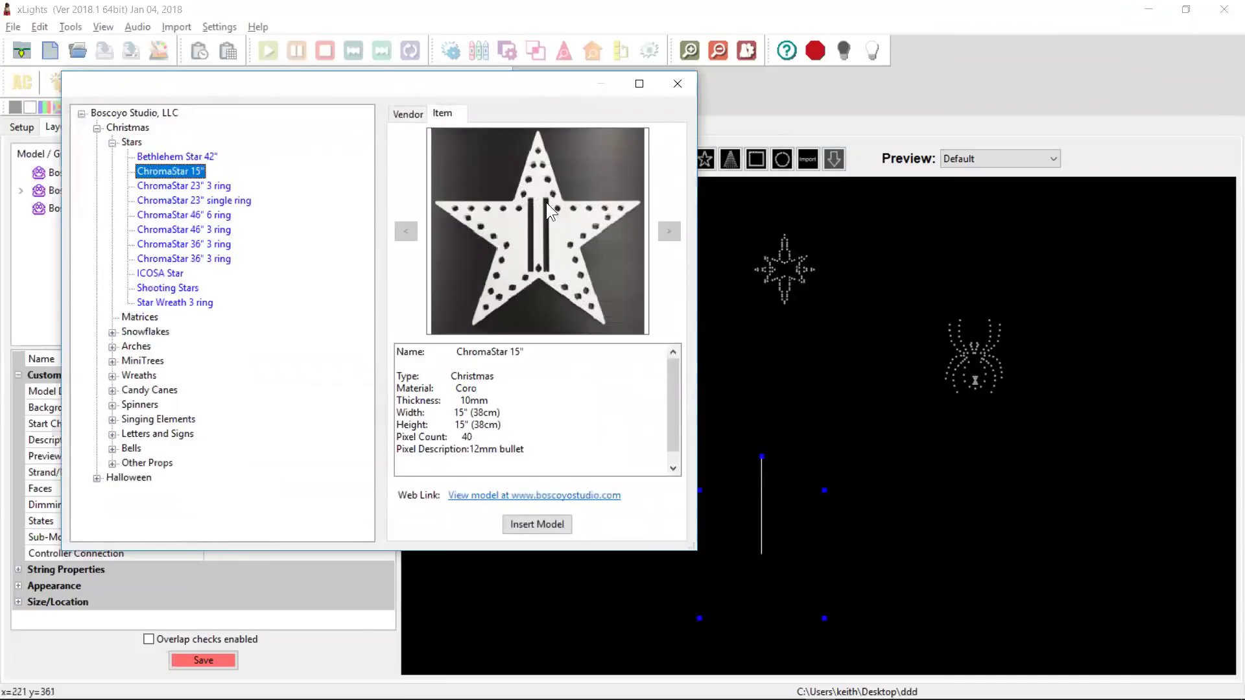
{"action": "key", "text": "Up"}
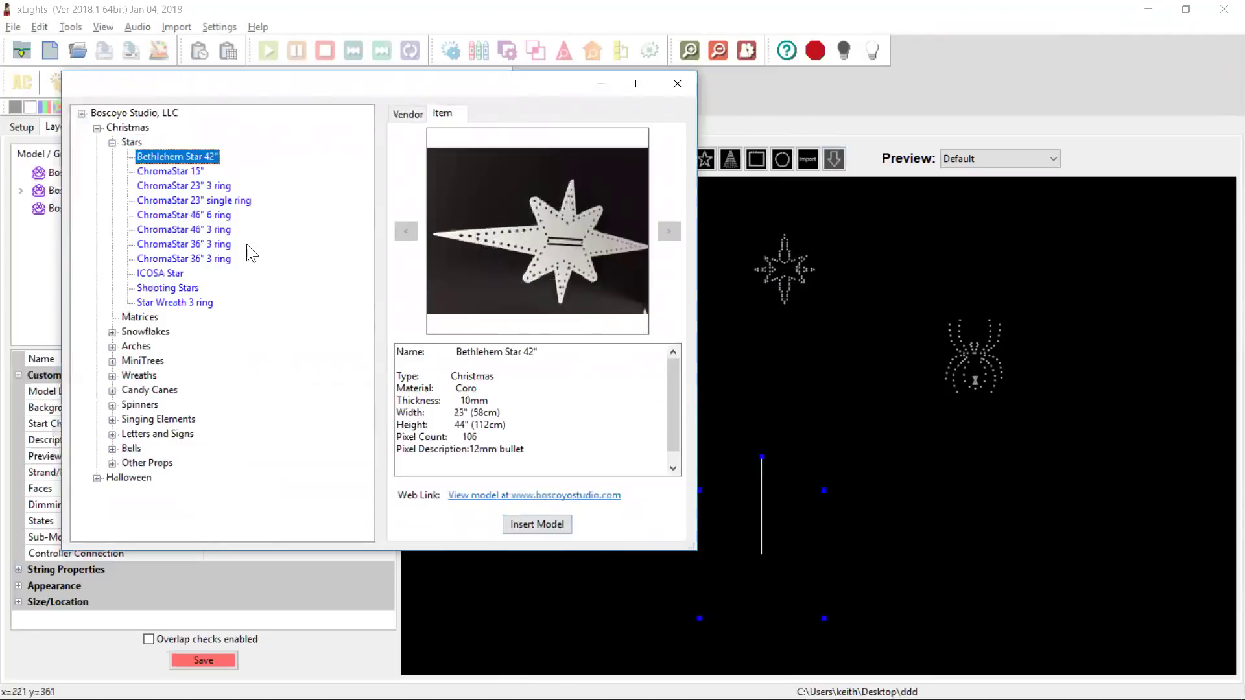
{"action": "key", "text": "Down"}
{"action": "key", "text": "Down"}
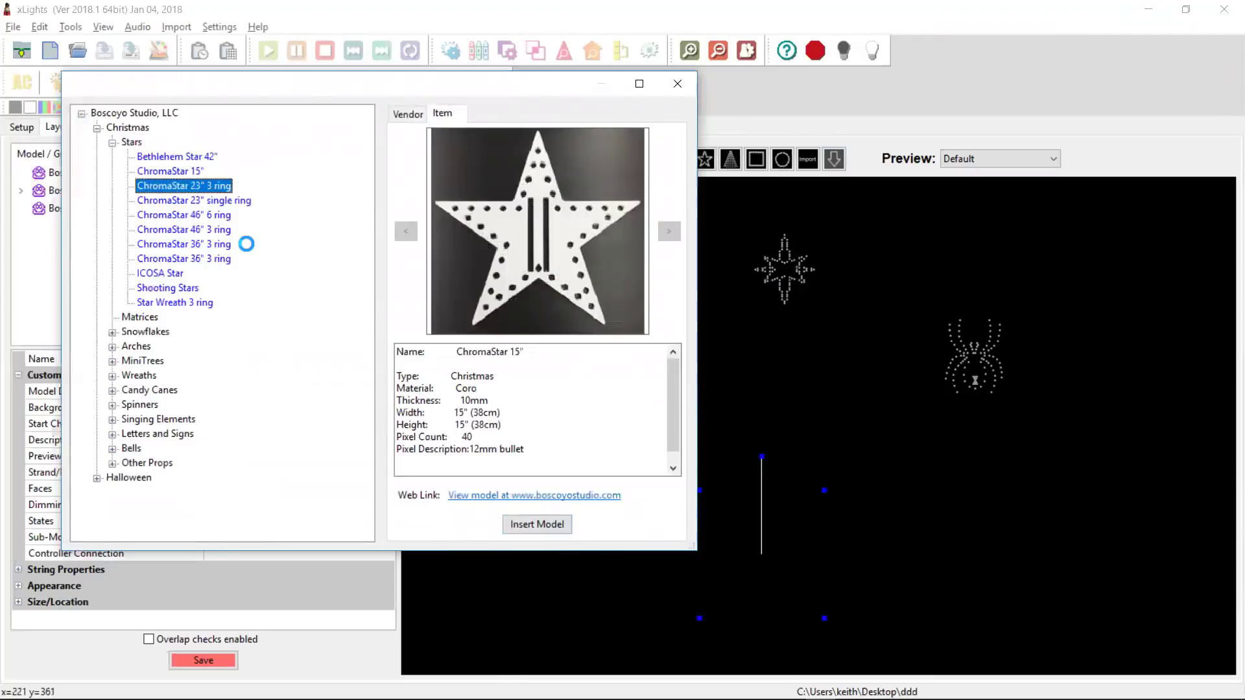
{"action": "key", "text": "Up"}
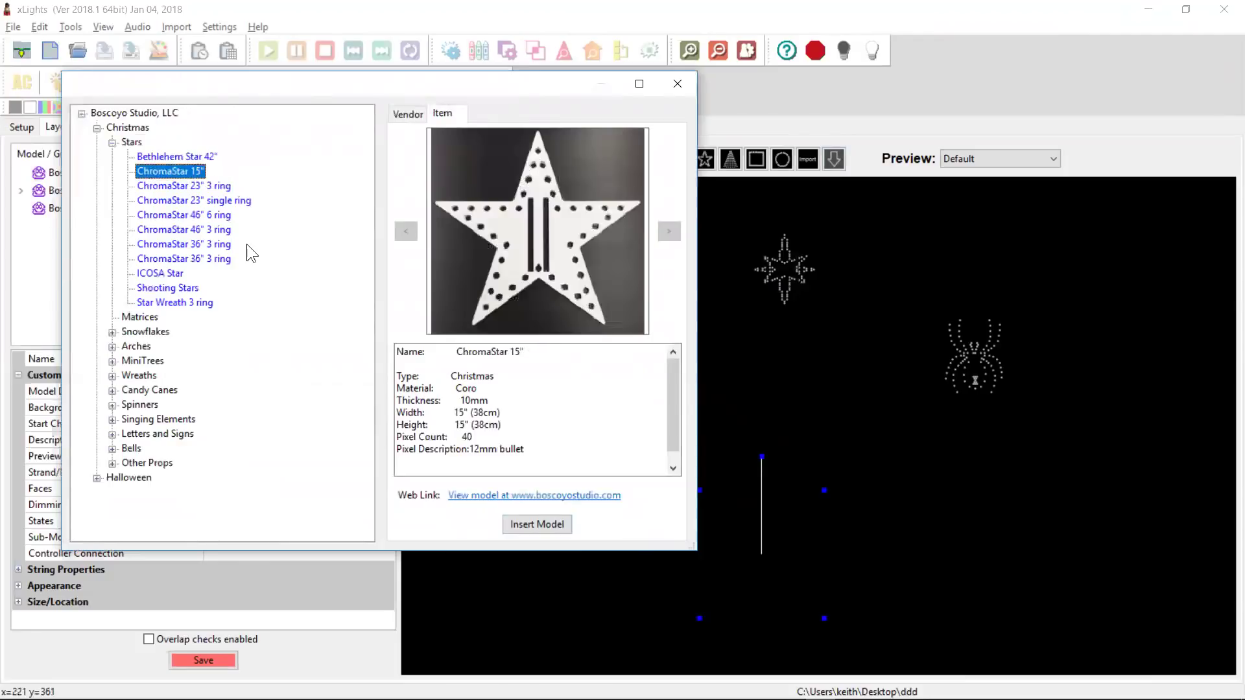
{"action": "key", "text": "Down"}
{"action": "key", "text": "Down"}
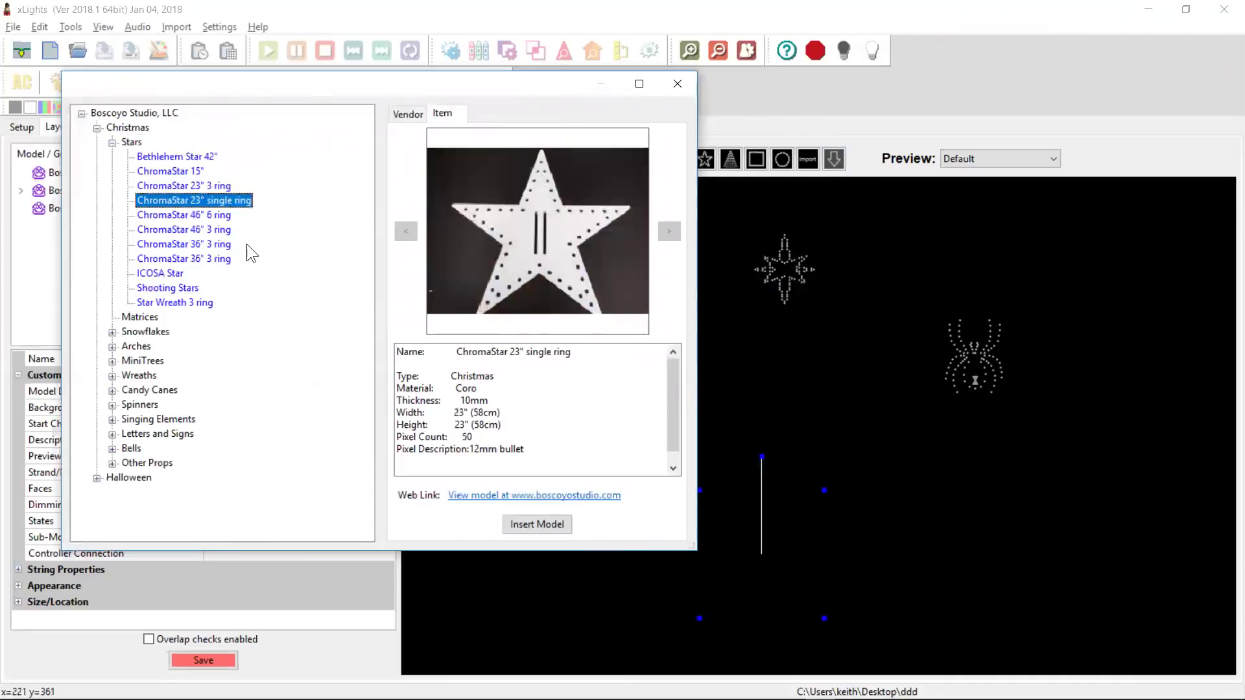
{"action": "key", "text": "Down"}
{"action": "key", "text": "Up"}
{"action": "key", "text": "Up"}
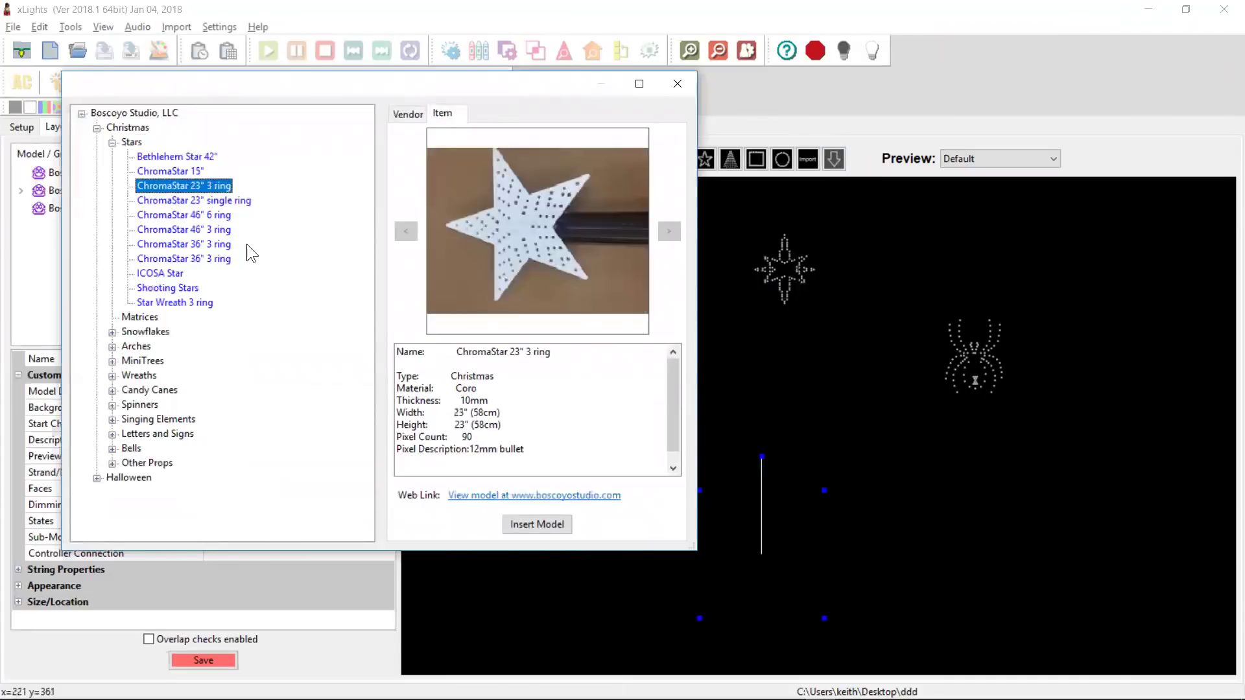
{"action": "key", "text": "Up"}
{"action": "key", "text": "Up"}
{"action": "key", "text": "Down"}
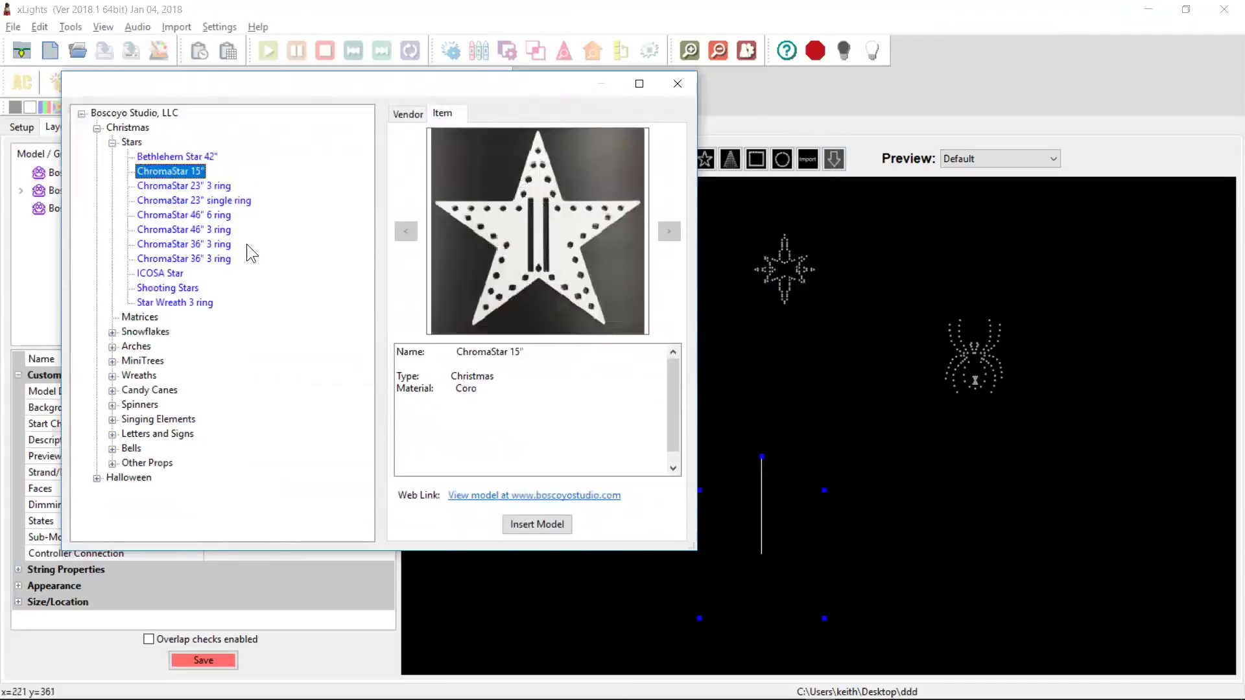
{"action": "key", "text": "Down"}
{"action": "key", "text": "Down"}
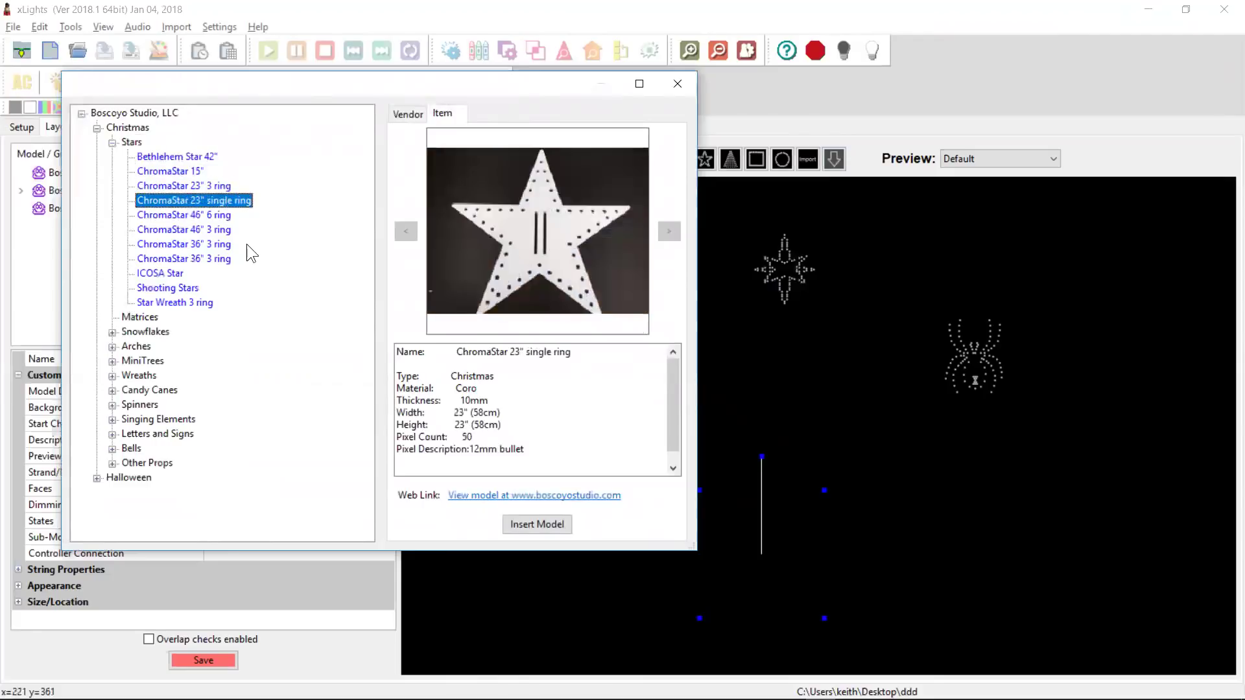
{"action": "key", "text": "Up"}
{"action": "key", "text": "Up"}
{"action": "key", "text": "Up"}
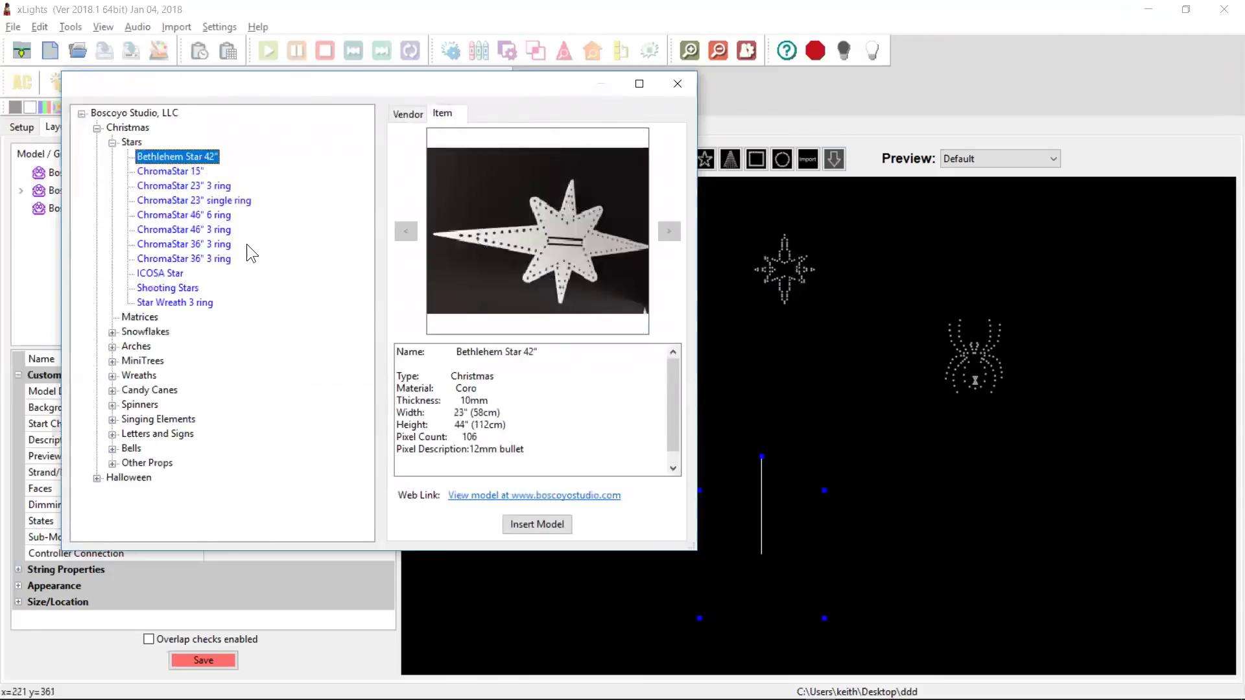
{"action": "key", "text": "Down"}
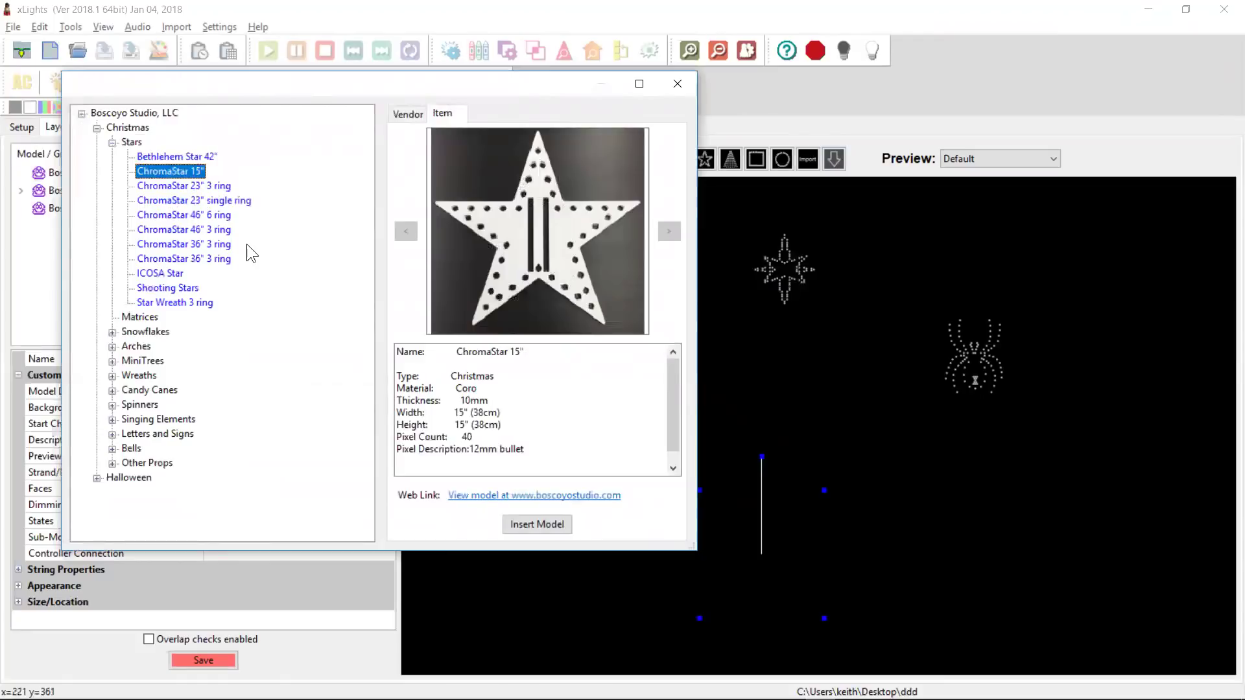
Close the vendor catalogue without inserting another star
{"action": "left_click", "coordinate": [678, 86]}
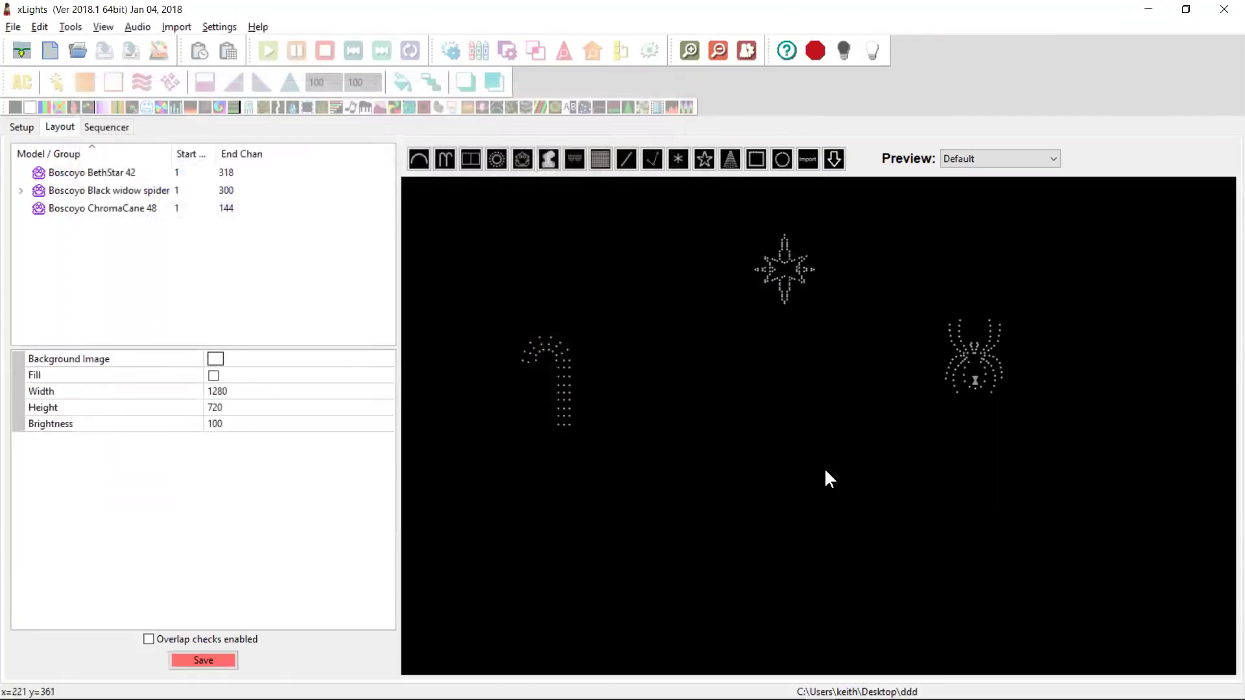